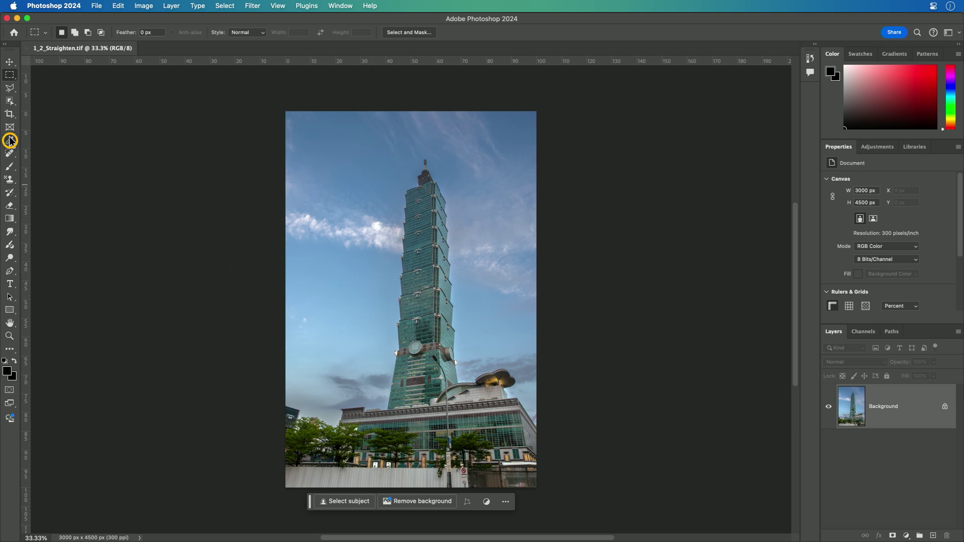
Straighten the layer about 0.4° from a Ruler Tool line along the fence, then undo it.
left_click(10, 141)
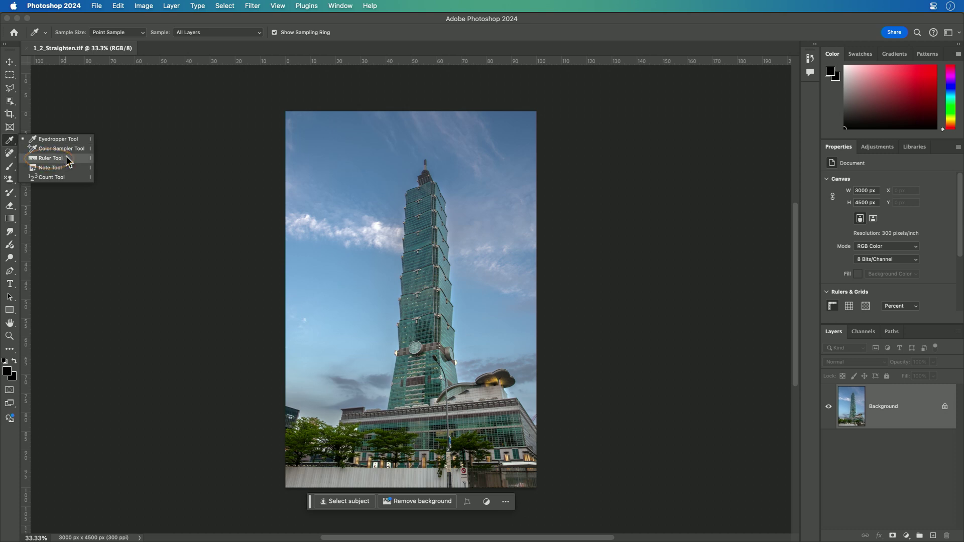
left_click(68, 160)
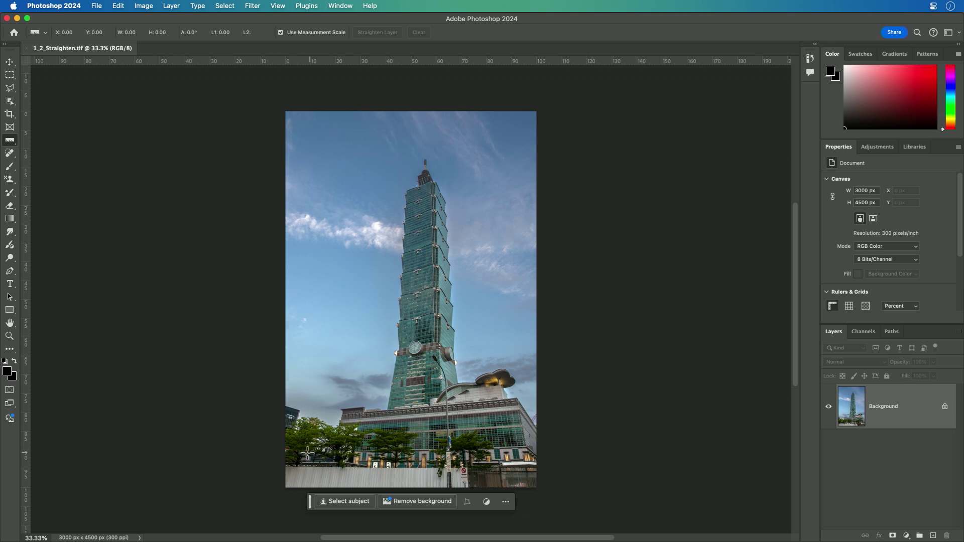
left_click_drag(287, 467, 466, 469)
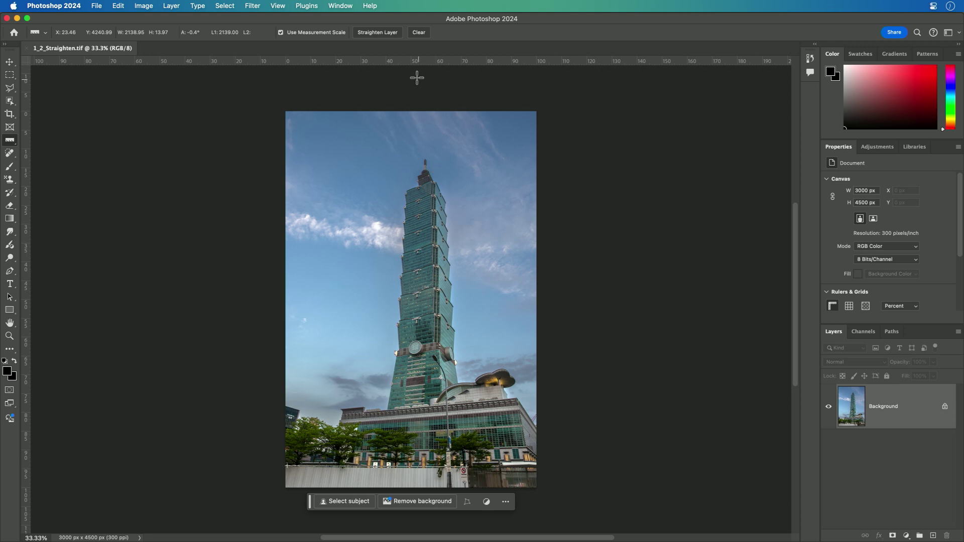
left_click(392, 37)
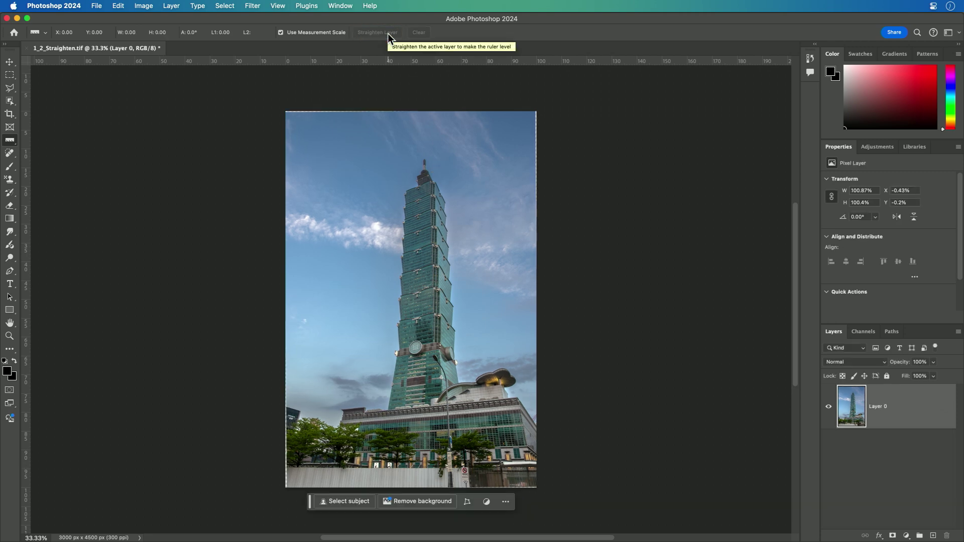
key("super+z")
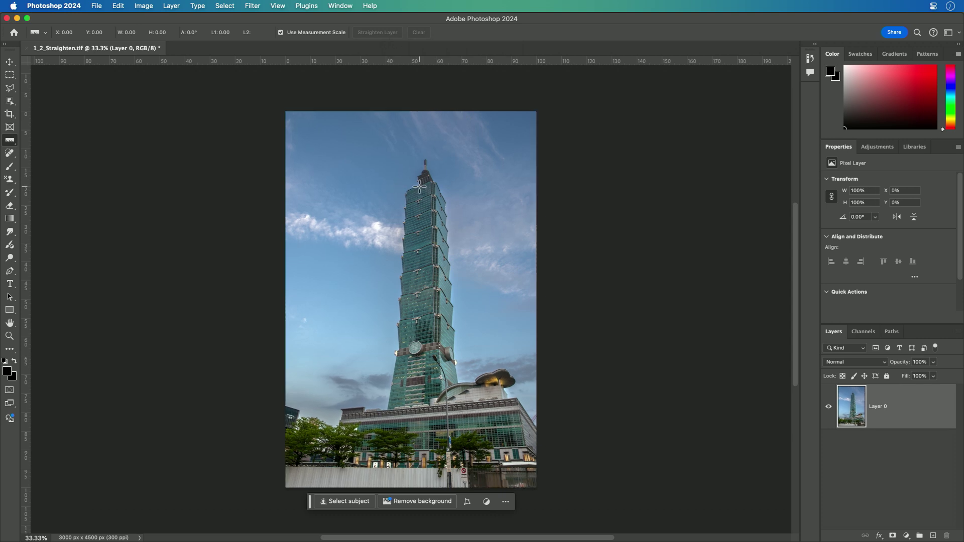
Re-straighten Layer 0 from a ruler line down the tower's centre, measured at about -90.9°.
key("super+equal")
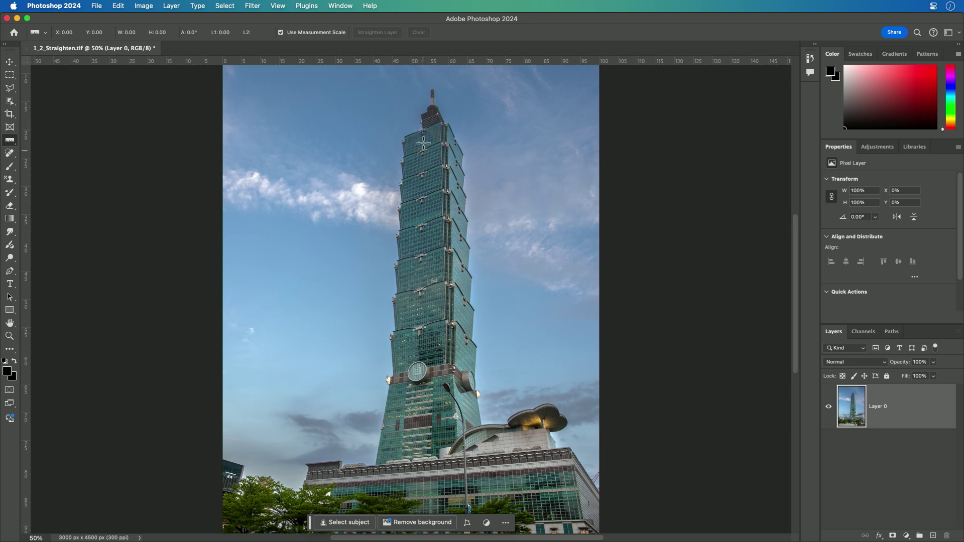
left_click_drag(422, 131, 418, 361)
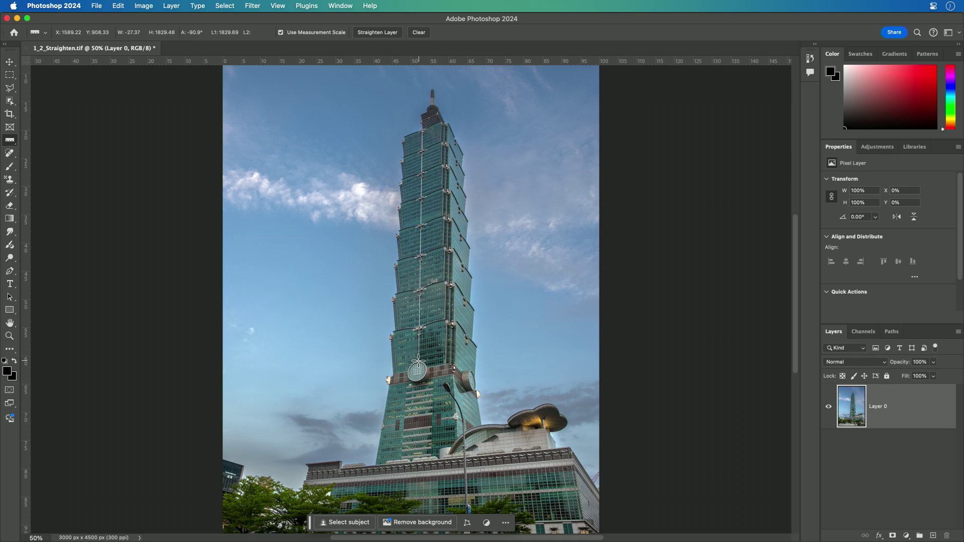
left_click(369, 31)
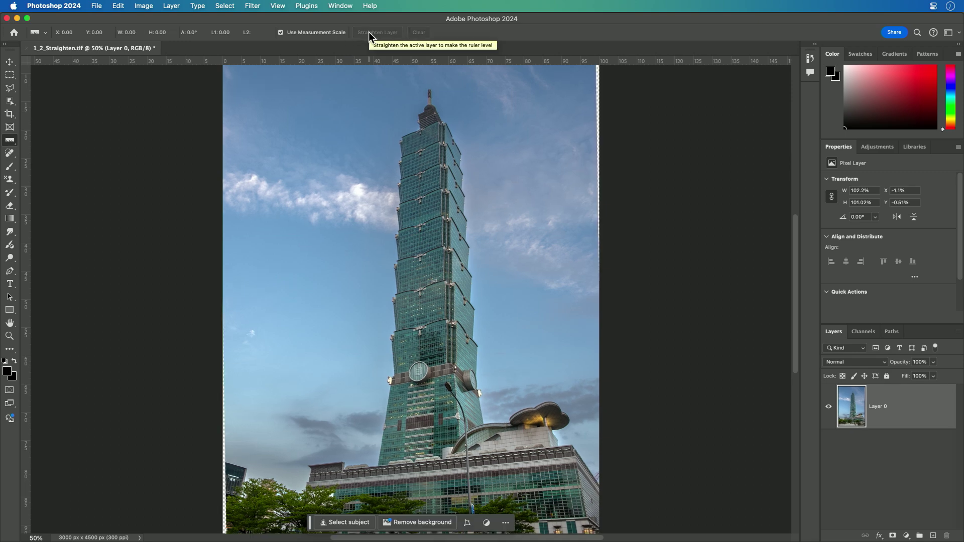
key("super+minus")
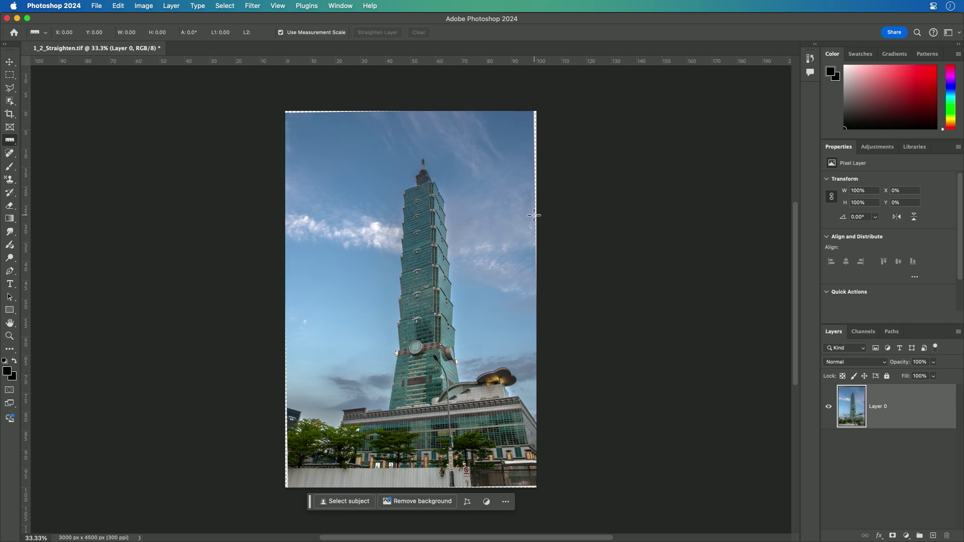
Crop at Original Ratio to 2840 × 4261 px, trimming the rotated edges.
key("c")
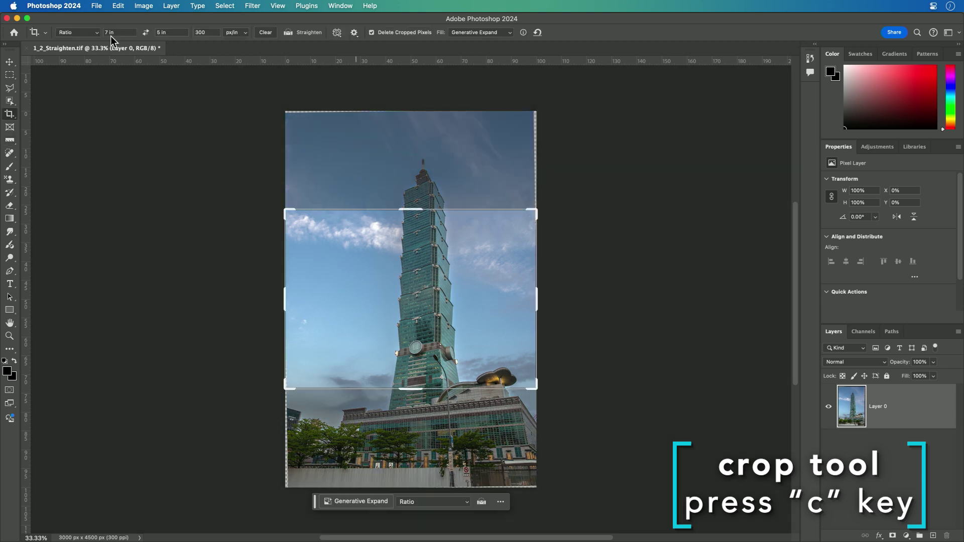
left_click(95, 32)
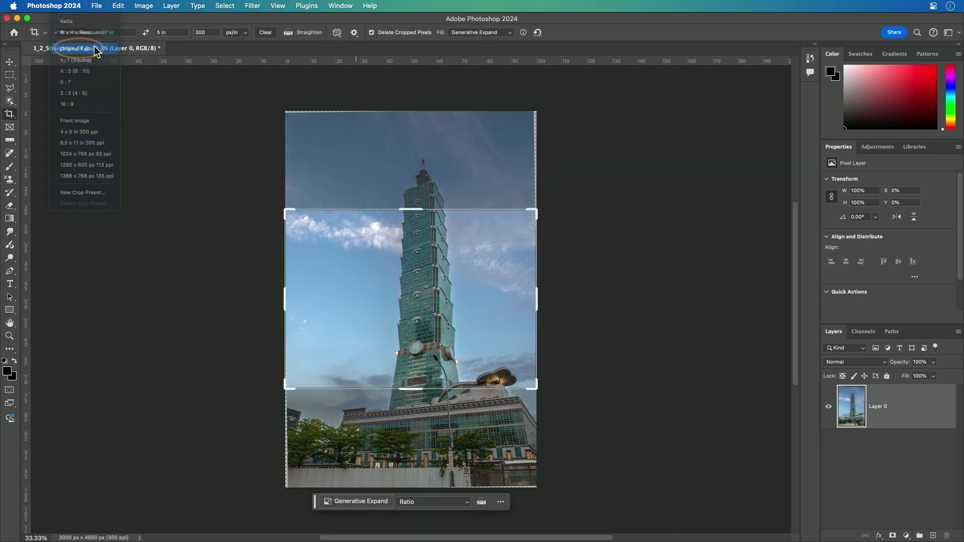
left_click(96, 49)
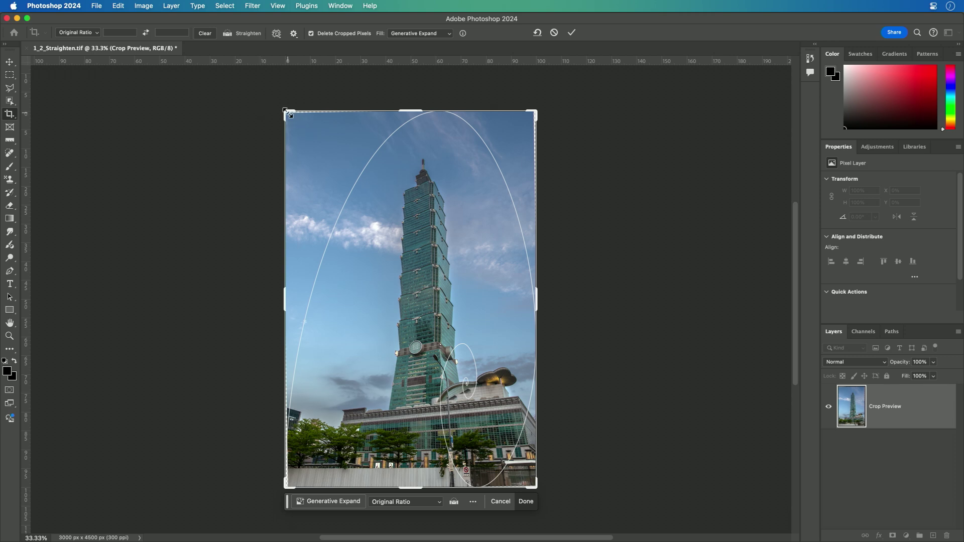
left_click_drag(286, 111, 291, 118)
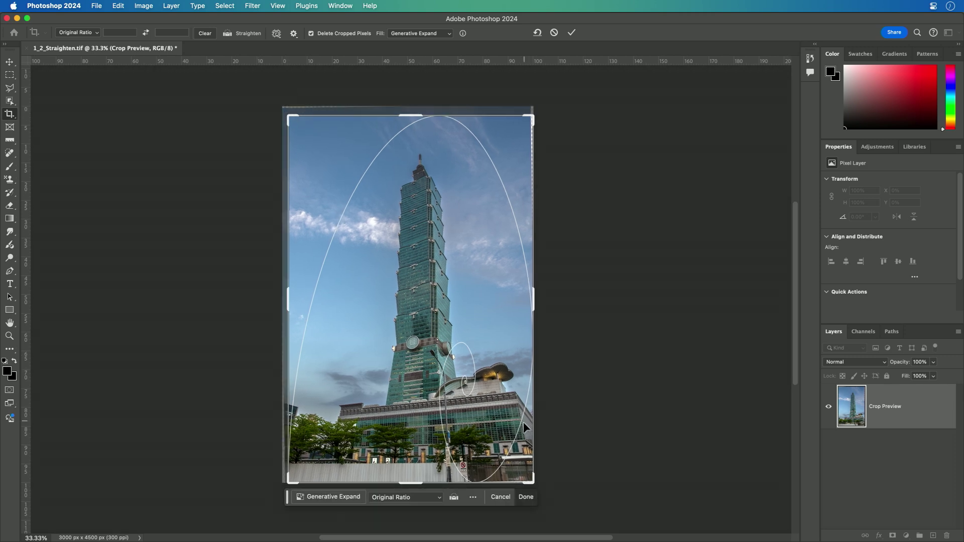
left_click_drag(532, 478, 531, 479)
key("Return")
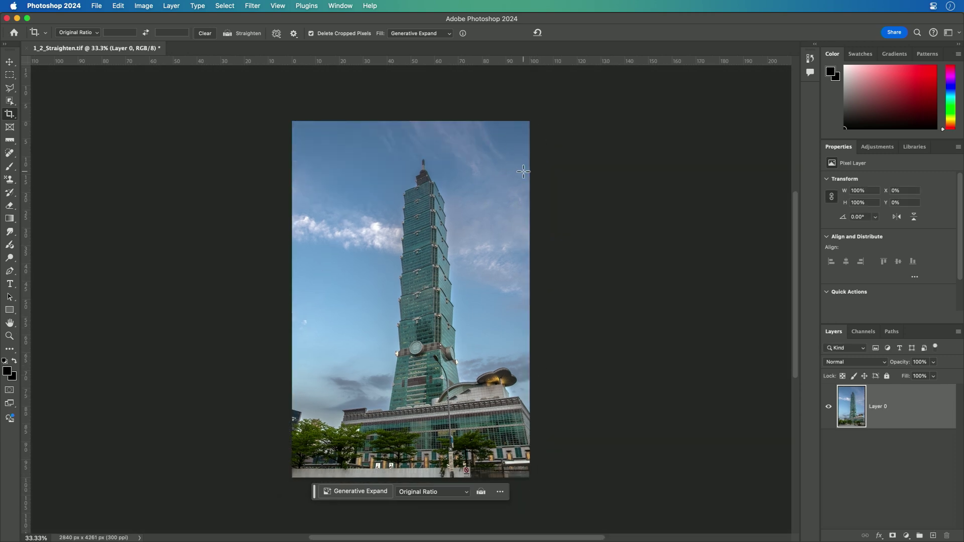
Revert to the original 3000 × 4500 px photo and convert the Background layer to a Smart Object.
left_click(96, 6)
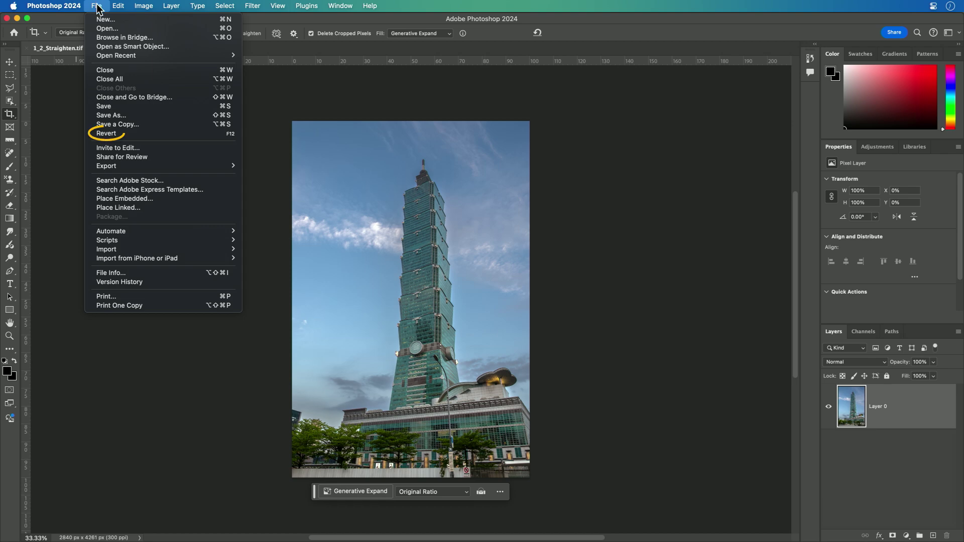
left_click(124, 134)
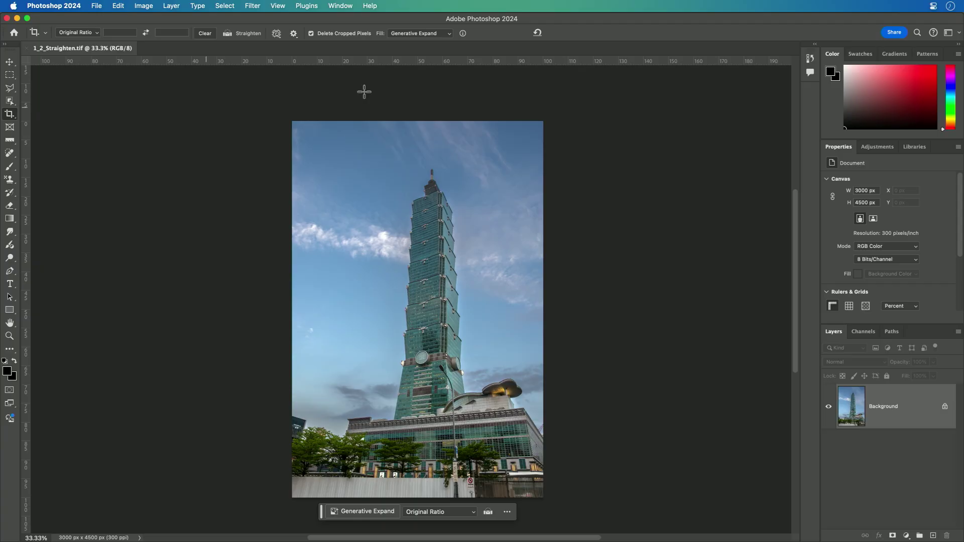
right_click(903, 418)
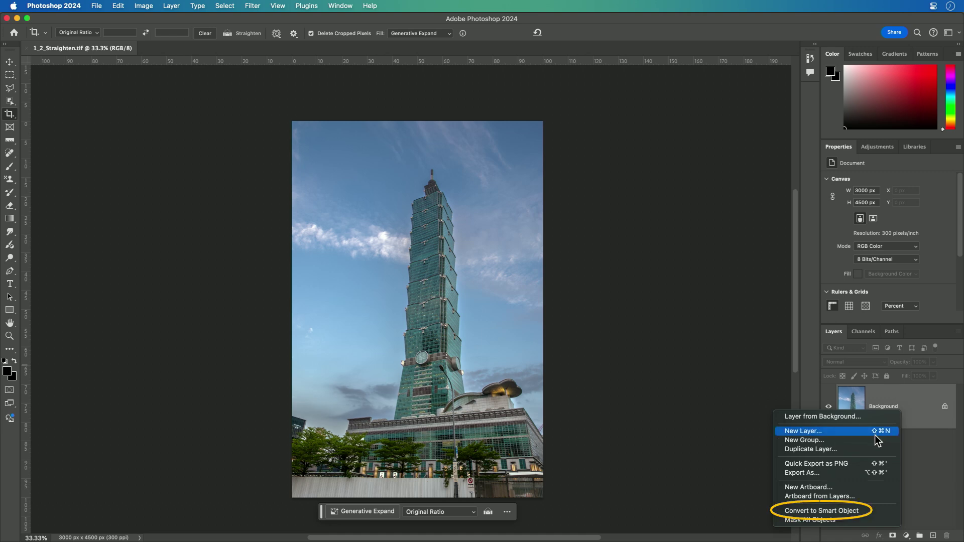
left_click(864, 513)
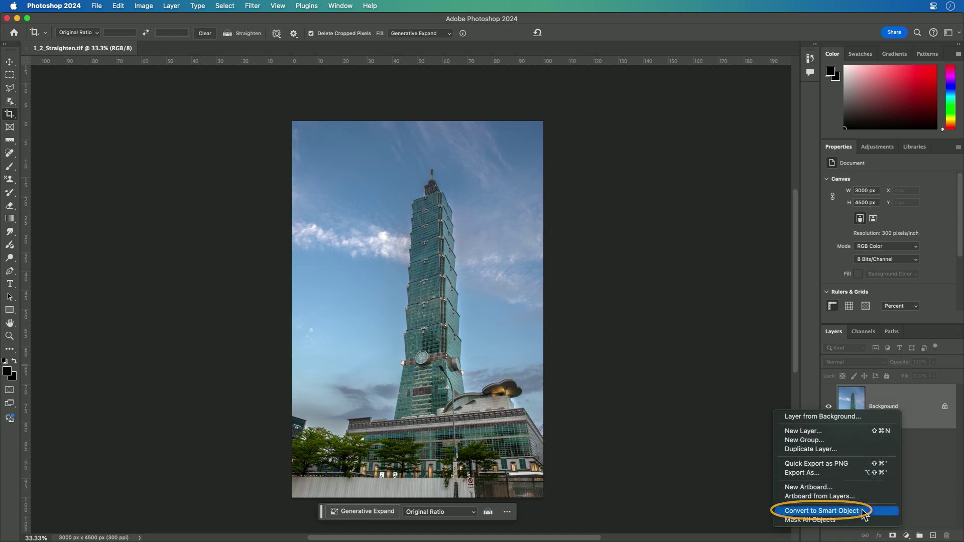
Open the Camera Raw Filter and apply a Level Upright correction in the Geometry panel.
left_click(258, 5)
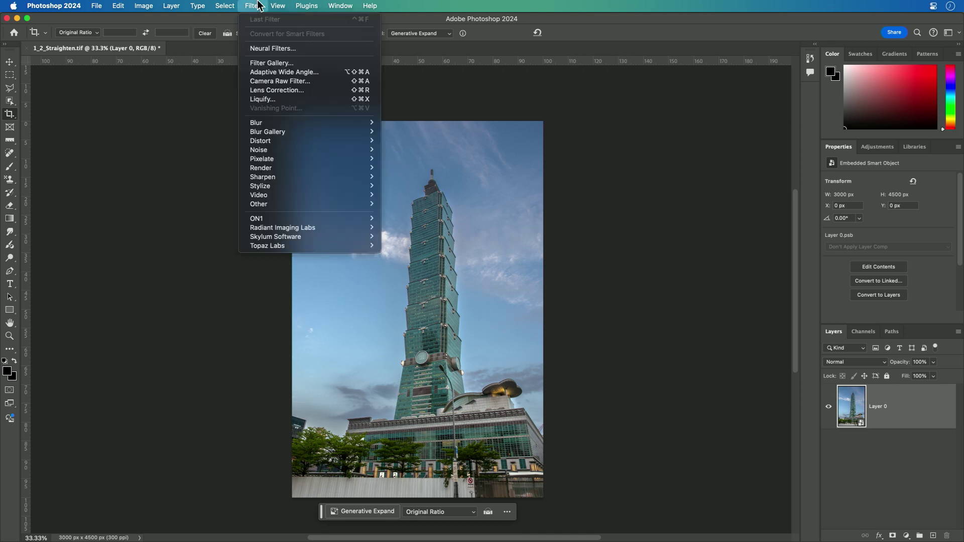
left_click(266, 81)
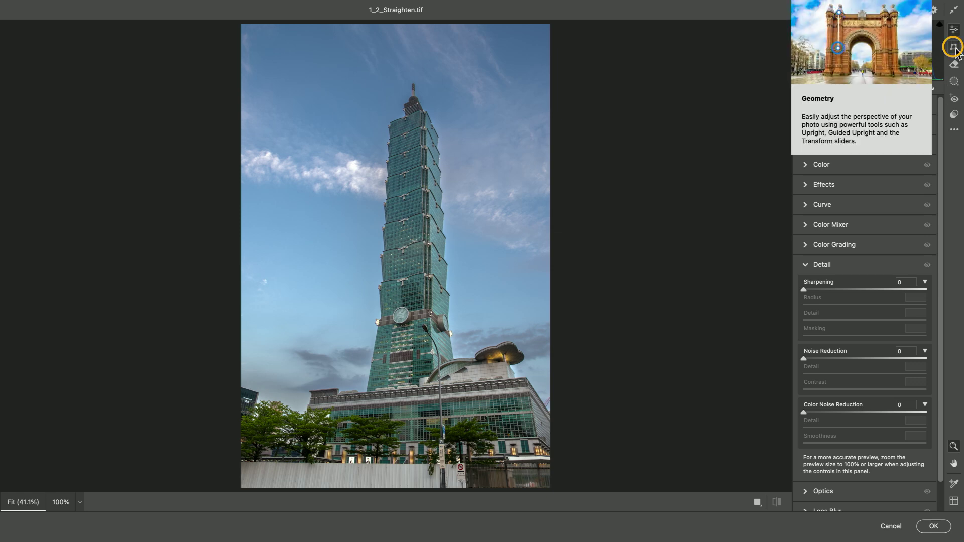
left_click(955, 48)
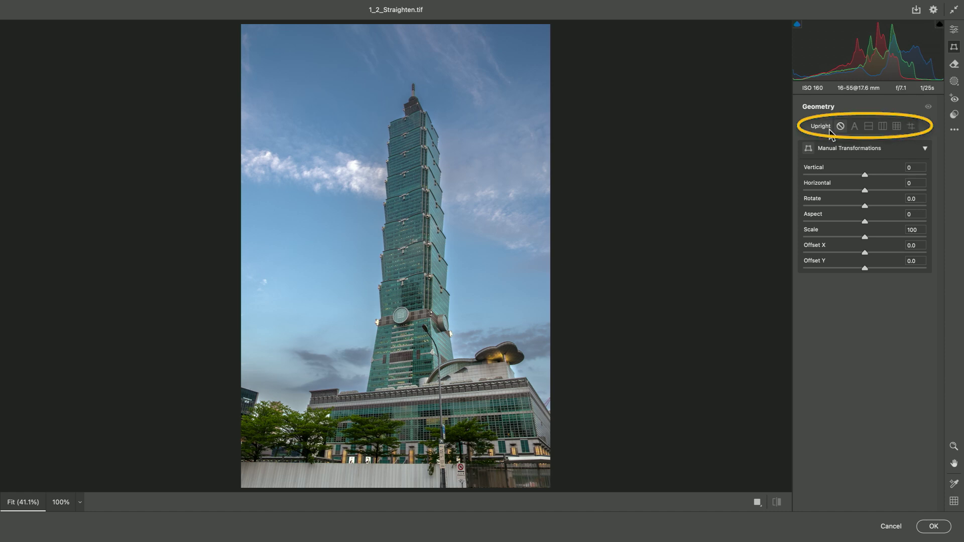
left_click(869, 127)
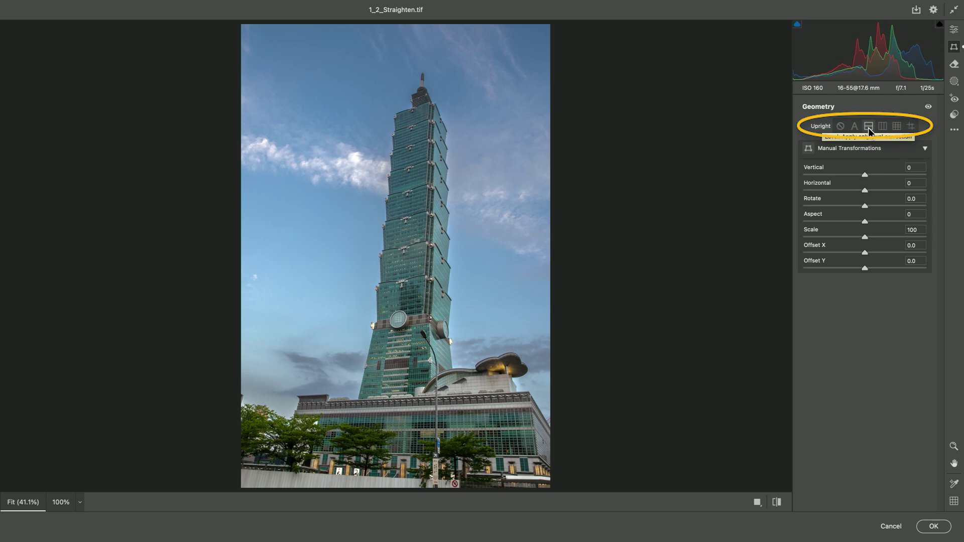
Compare Vertical and Full Upright corrections, then settle on Auto Upright.
left_click(879, 128)
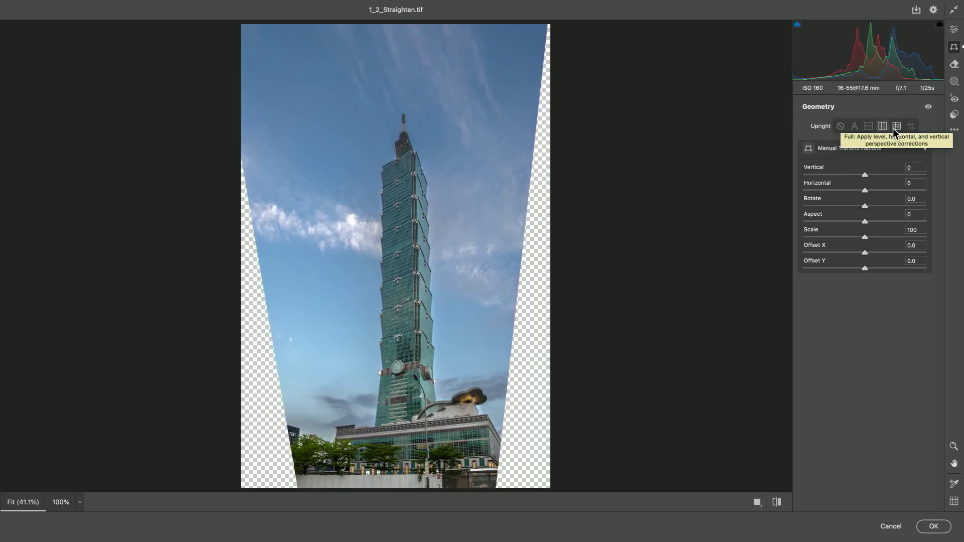
left_click(895, 128)
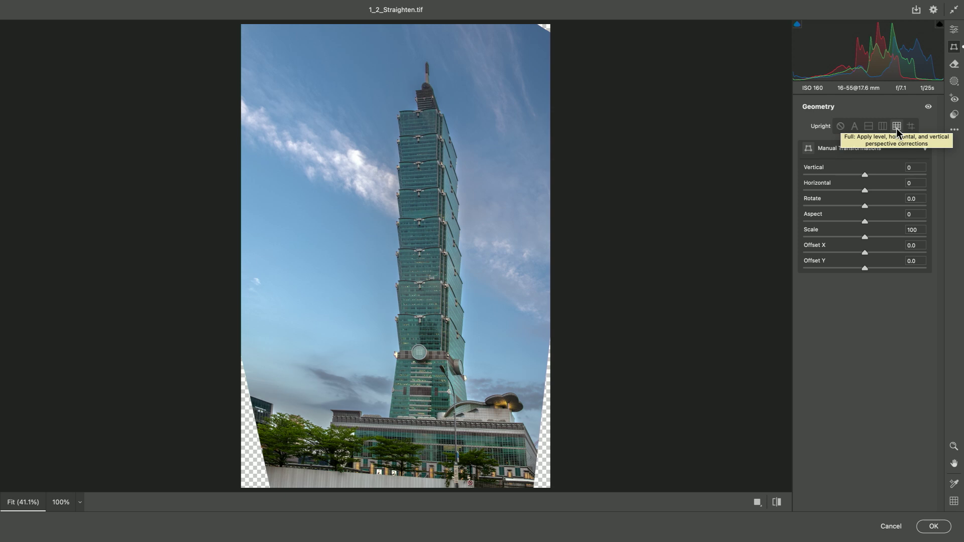
left_click(856, 130)
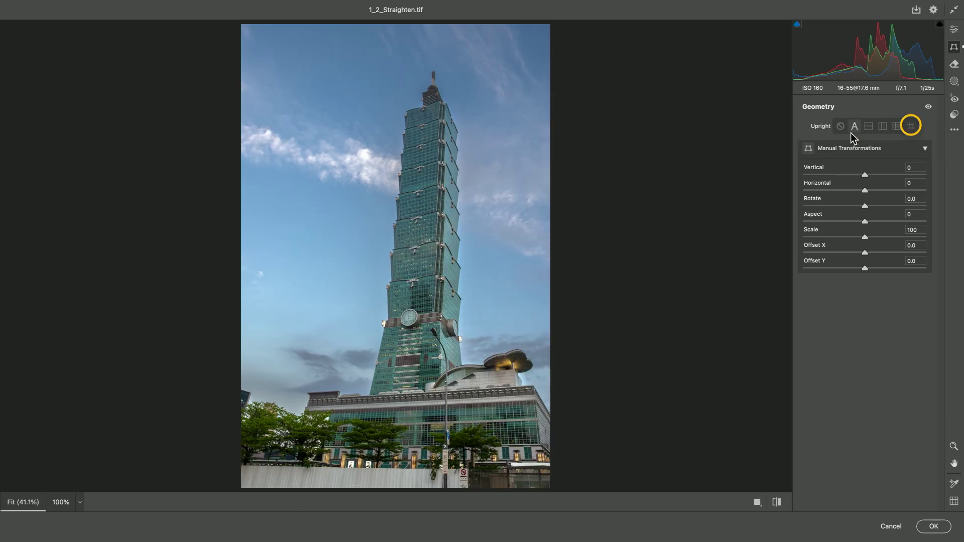
Draw Guided Upright guides down the tower's centre and along the fence, deleting the extra base guide.
left_click(912, 127)
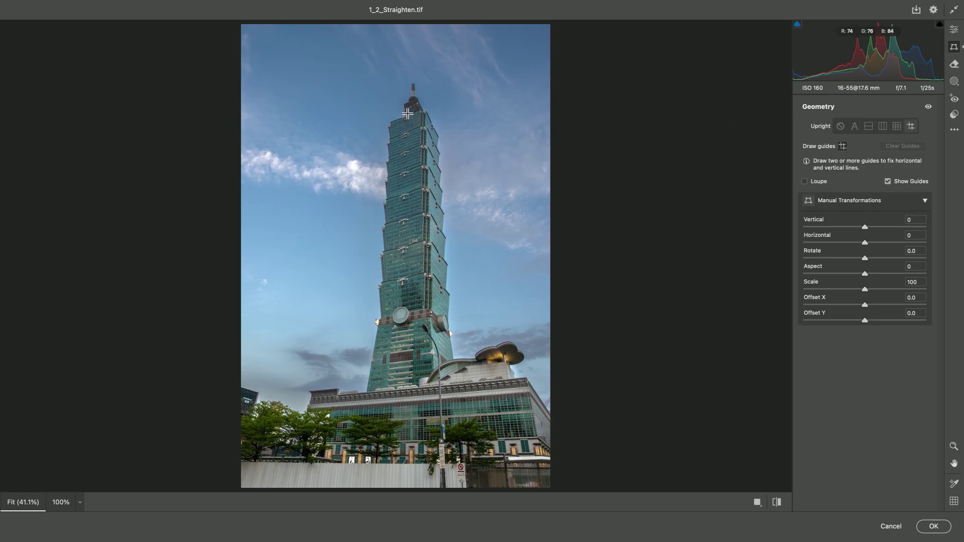
left_click_drag(405, 114, 404, 207)
left_click_drag(269, 460, 308, 463)
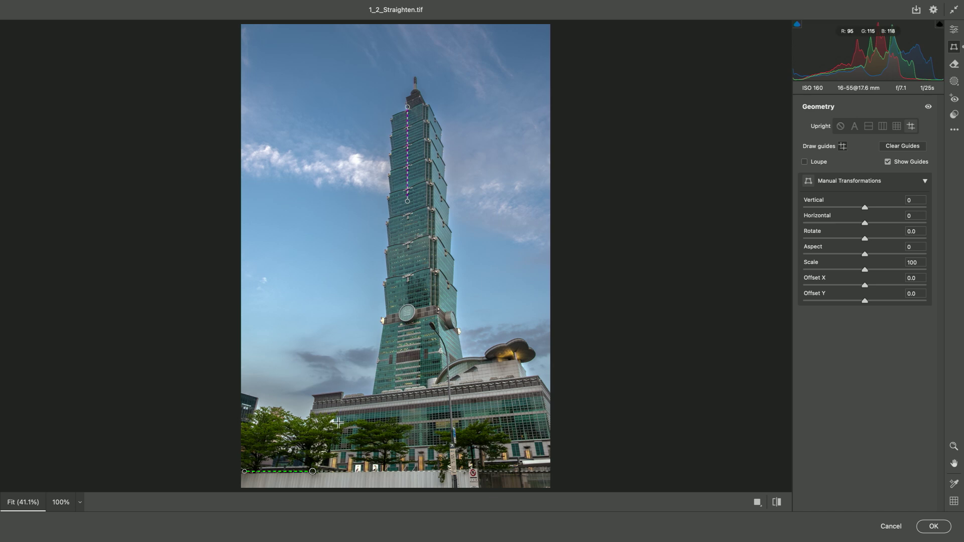
left_click_drag(315, 414, 380, 409)
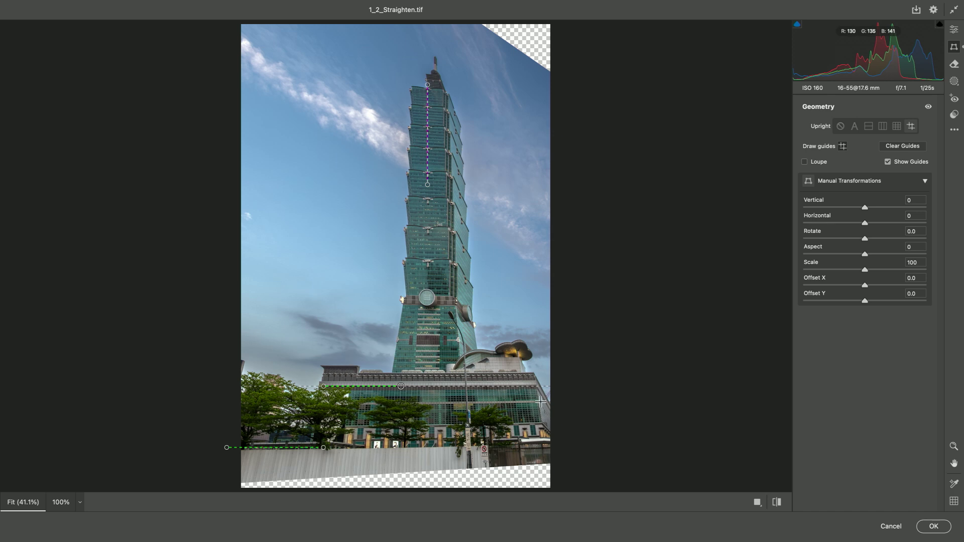
key("BackSpace")
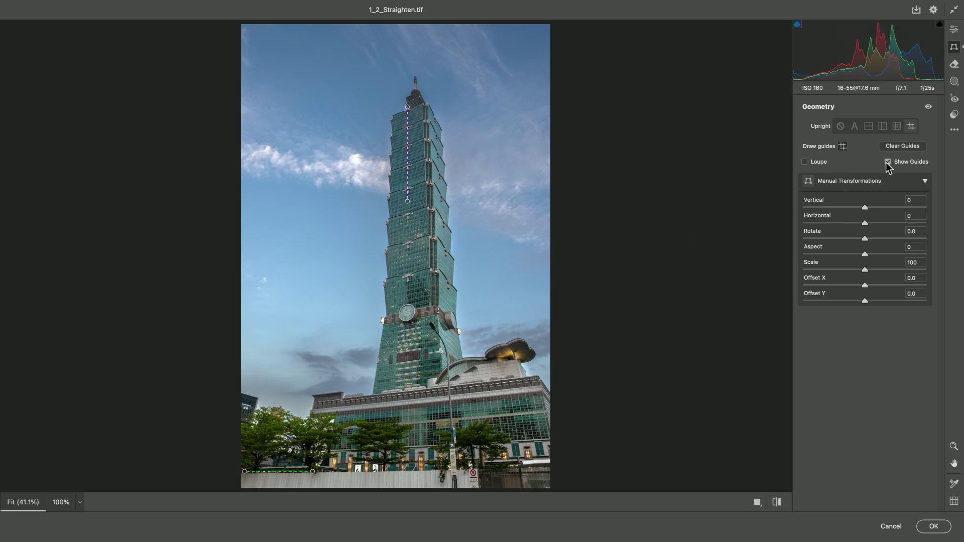
left_click(757, 503)
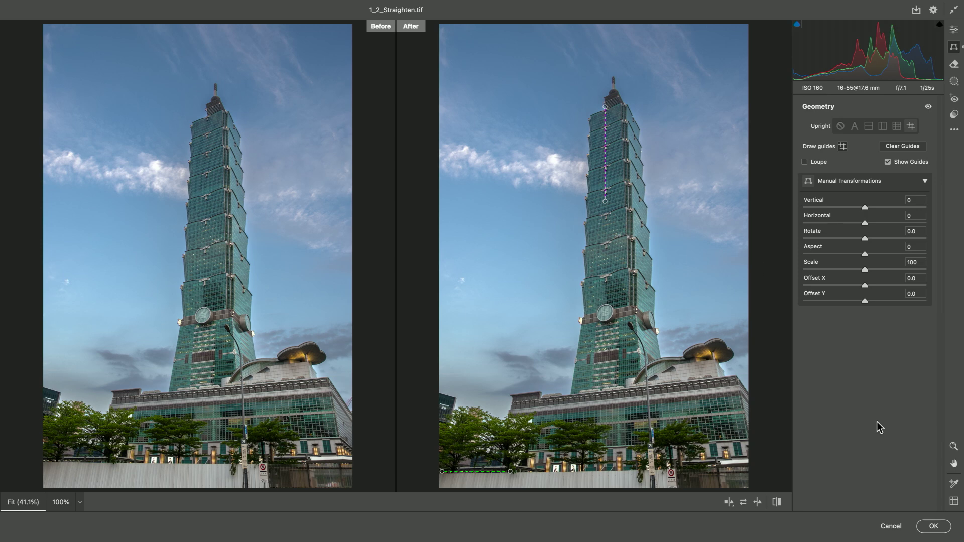
Apply the Camera Raw corrections so Layer 0 carries a Camera Raw Filter smart filter.
left_click(935, 528)
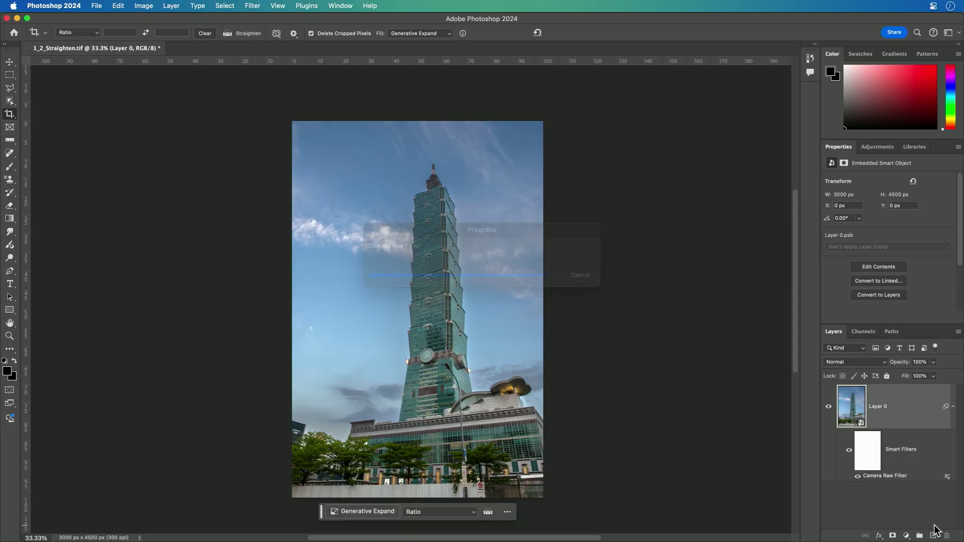